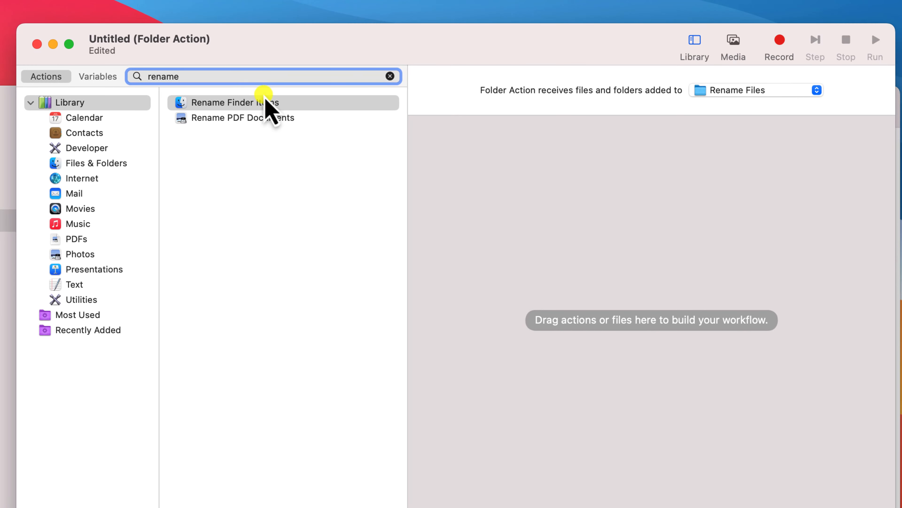
- Add the Rename Finder Items action to the workflow without a copy action, and set it to Make Sequential
drag(263, 105, 659, 322)
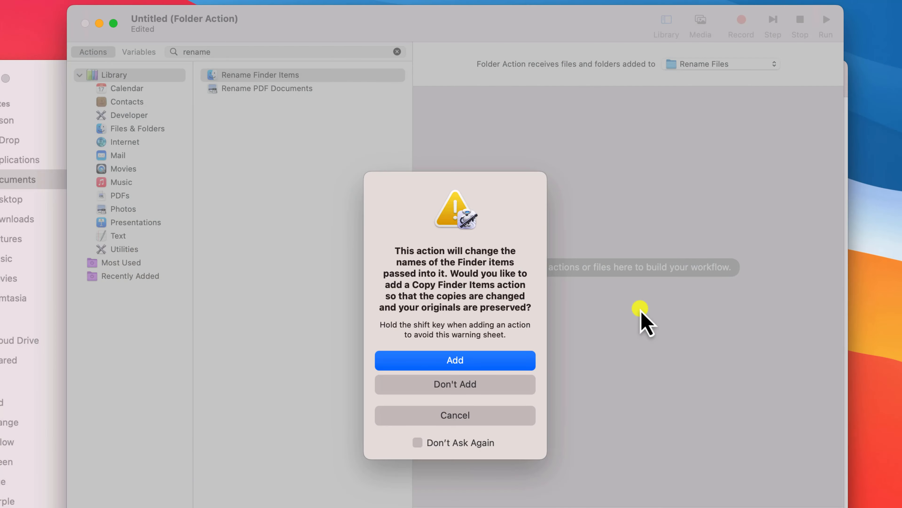
click(501, 384)
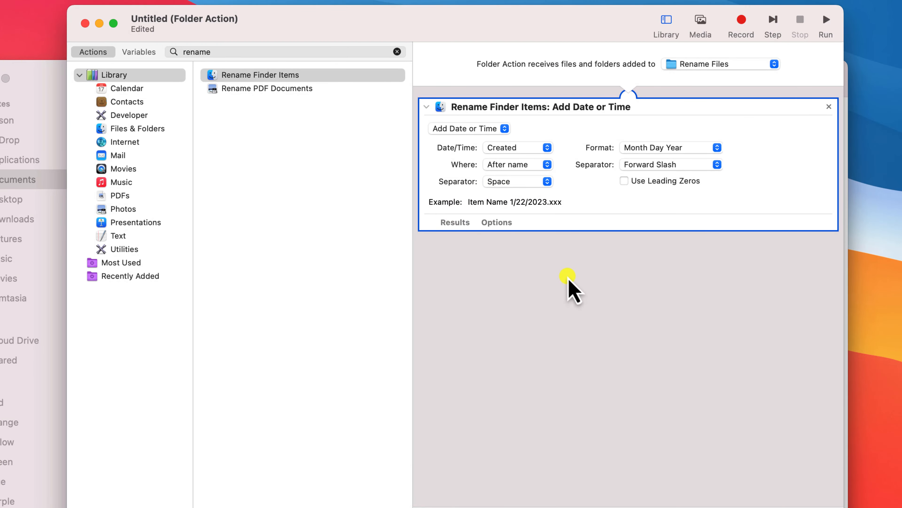
click(506, 131)
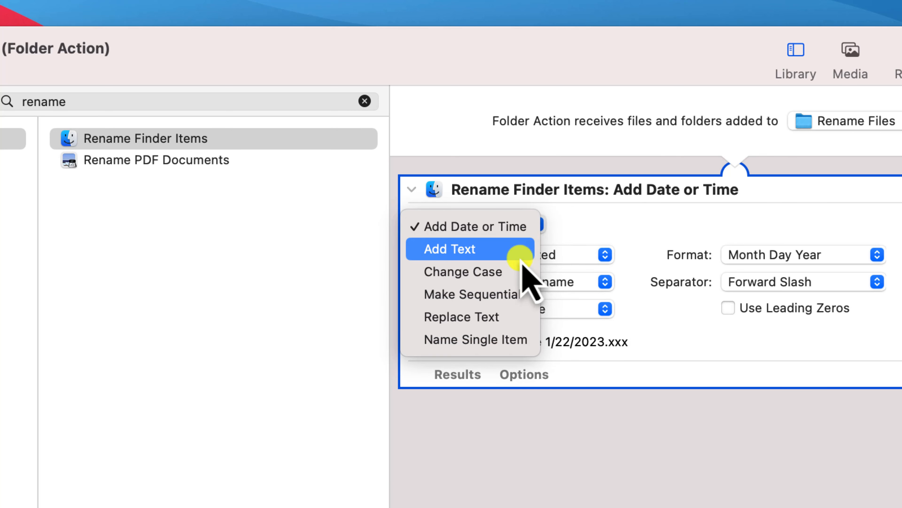
click(524, 297)
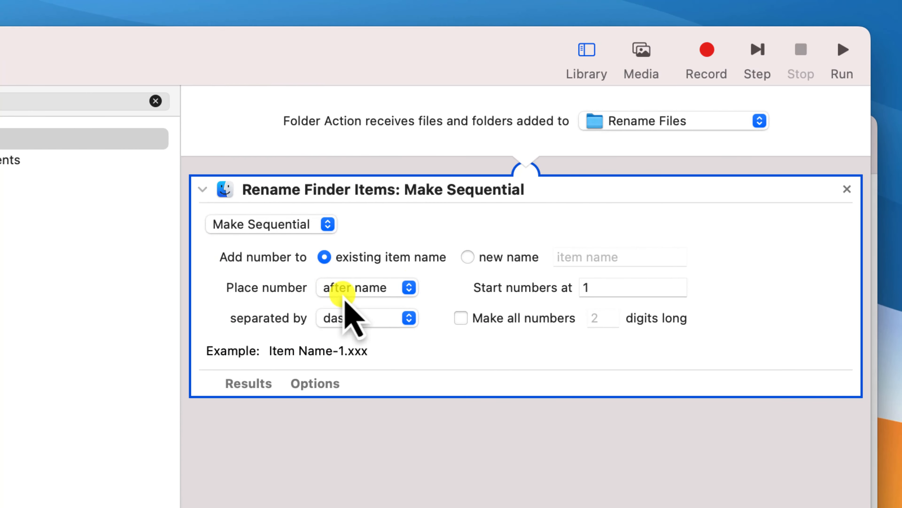
- Configure sequential naming with the new name Background, no separator before the number, and all numbers 2 digits long
click(467, 257)
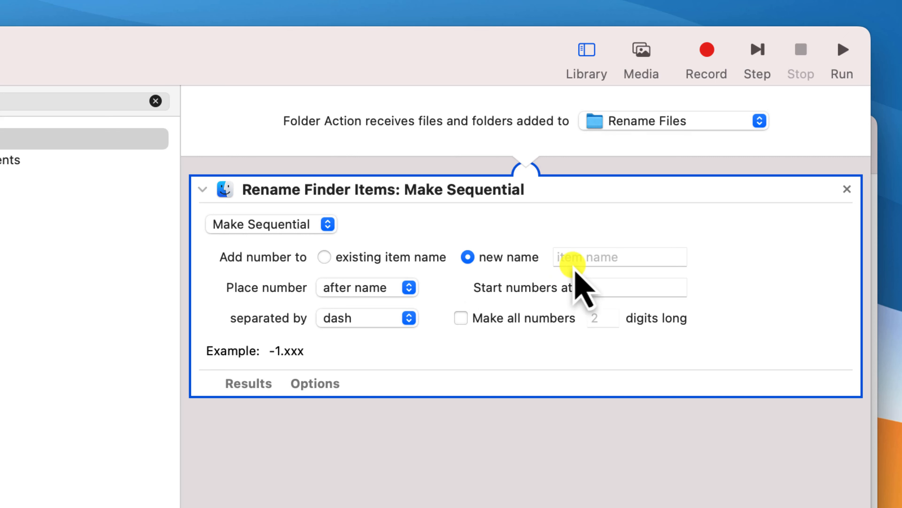
click(583, 256)
text(Background)
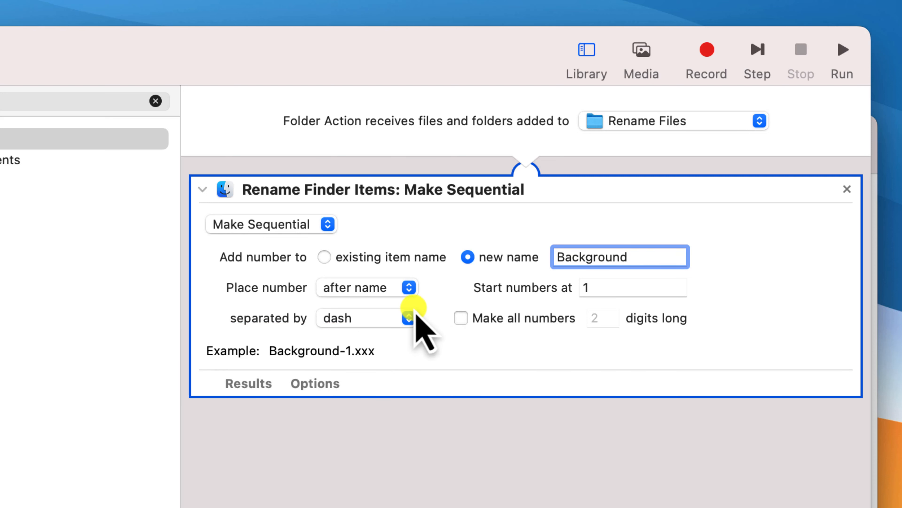
click(408, 317)
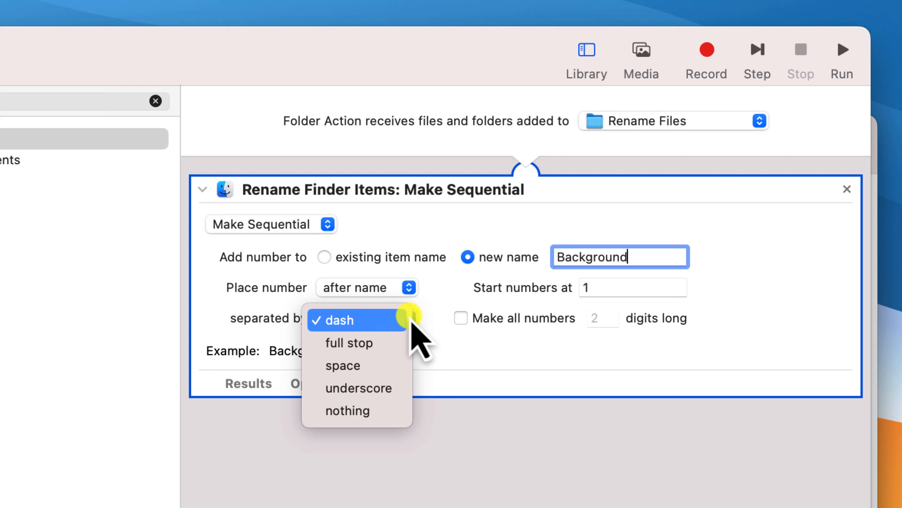
click(377, 412)
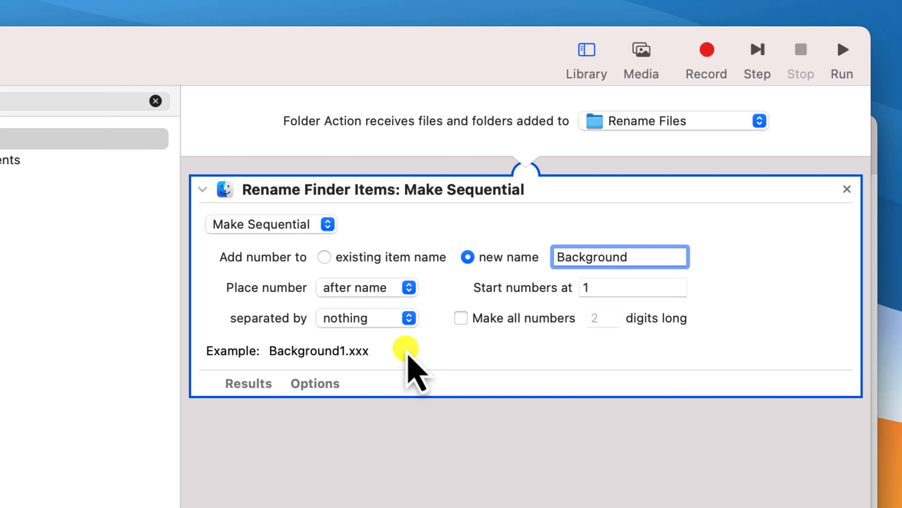
click(461, 318)
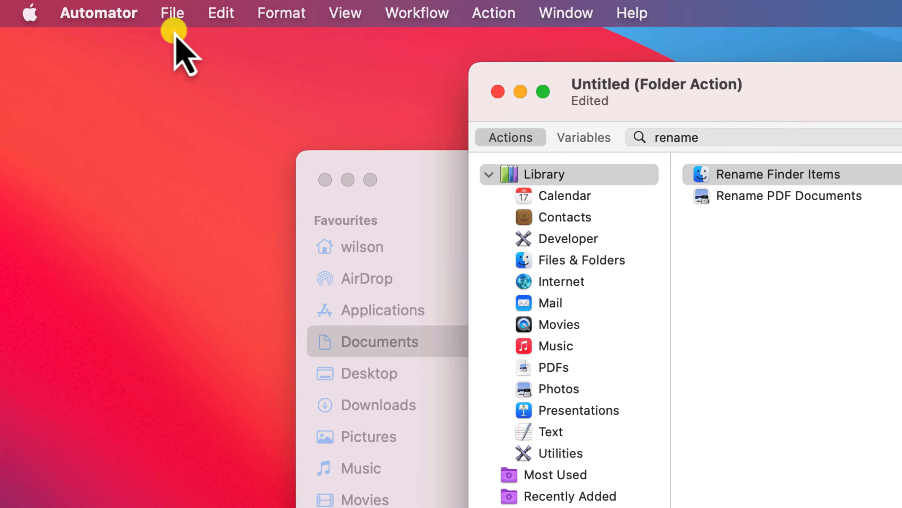
- Save the folder action as File Renamer
click(174, 12)
click(211, 160)
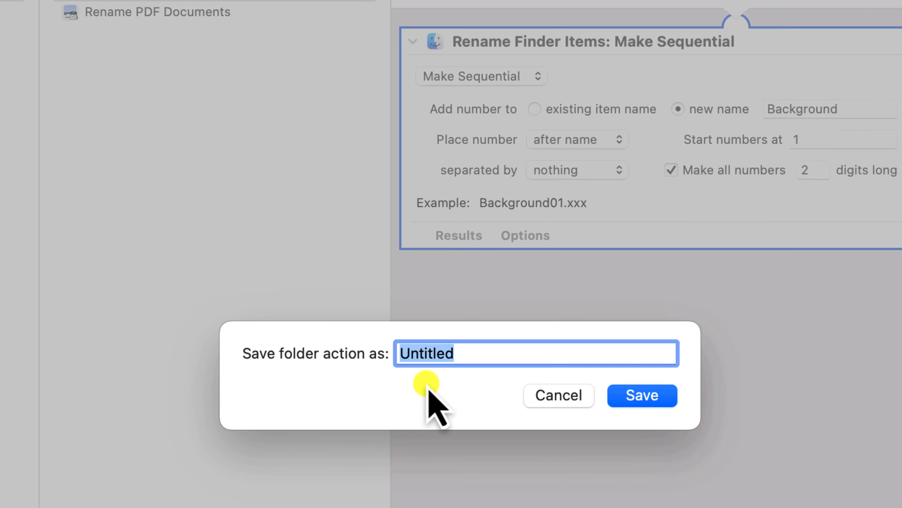
text(File Renamer)
click(647, 394)
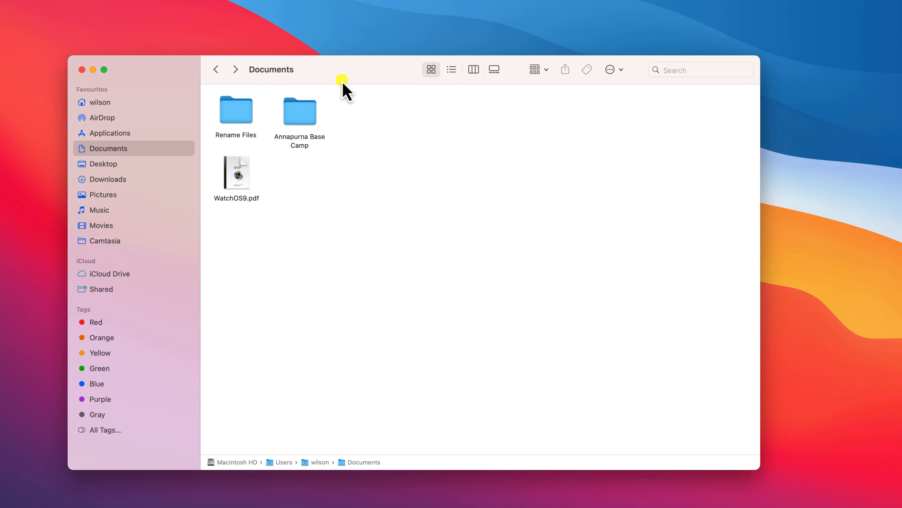
- In Finder, open the Rename Files folder and open Downloads in a second tab
double_click(242, 116)
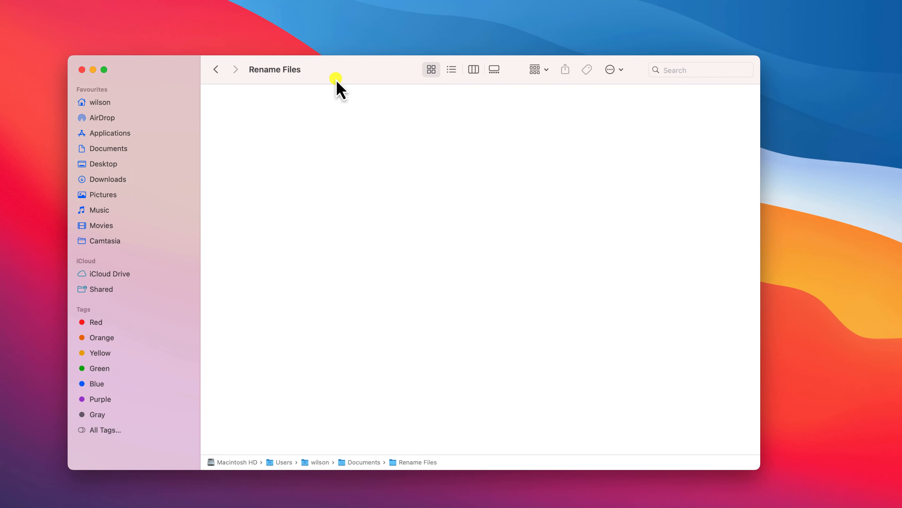
key(super+t)
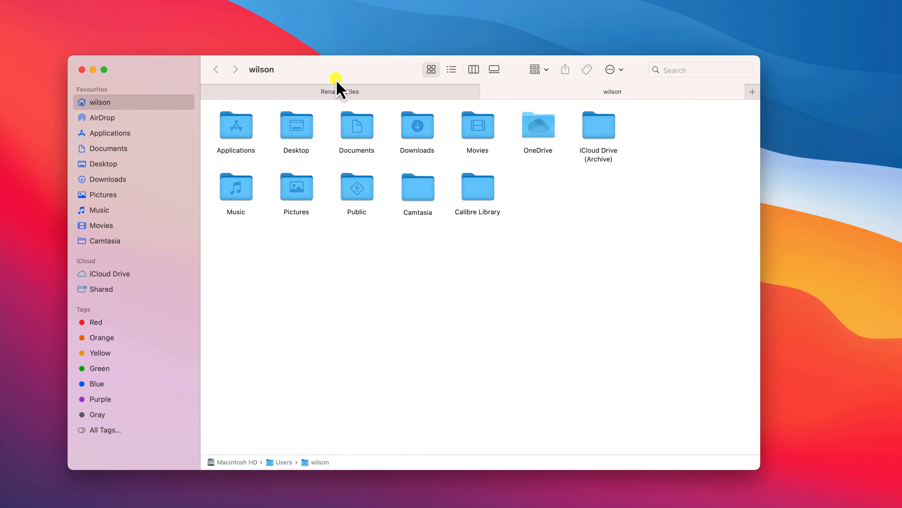
double_click(417, 132)
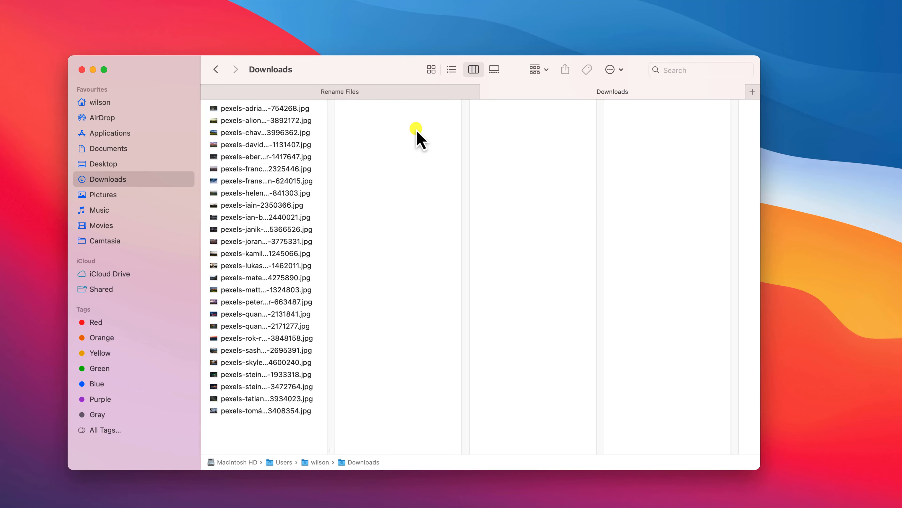
- Widen the file name column in Downloads and copy all of the pexels images
double_click(330, 450)
click(291, 109)
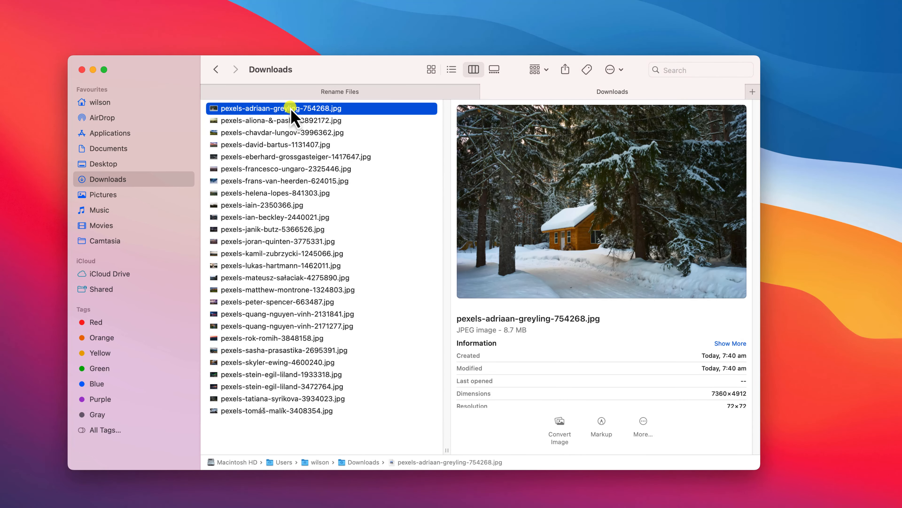
key(super+a)
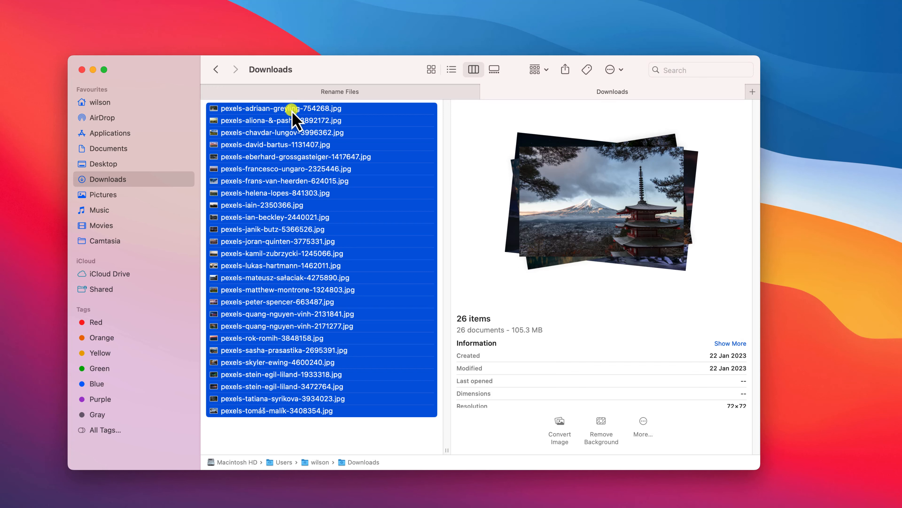
right_click(291, 109)
click(323, 256)
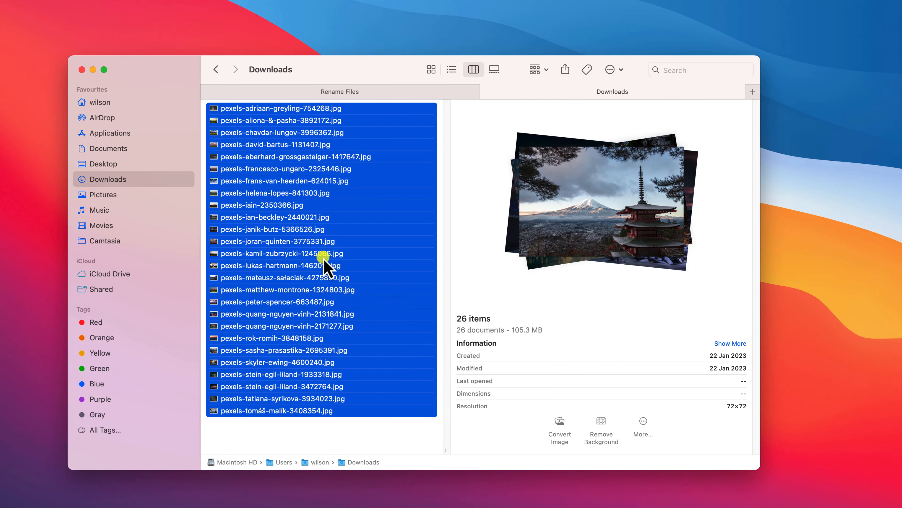
- Paste the copied images into the Rename Files folder and show its contents as a list
click(372, 96)
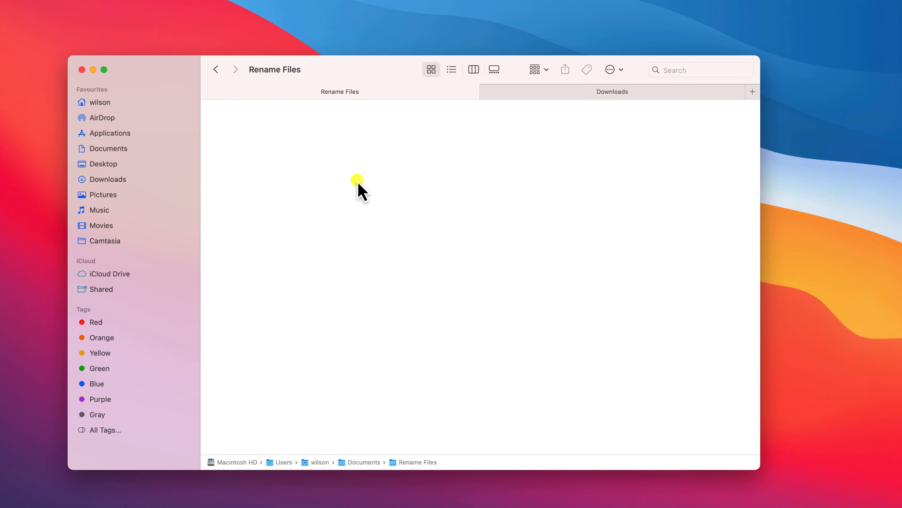
right_click(345, 190)
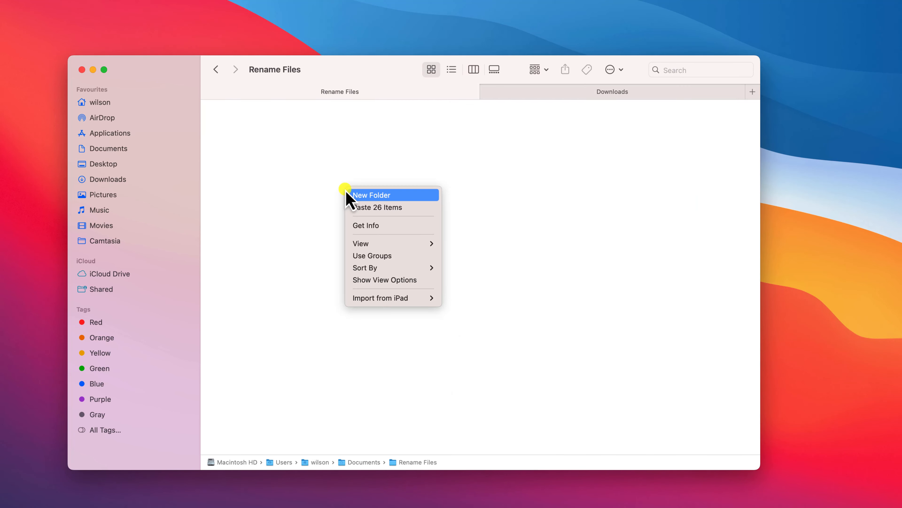
click(384, 207)
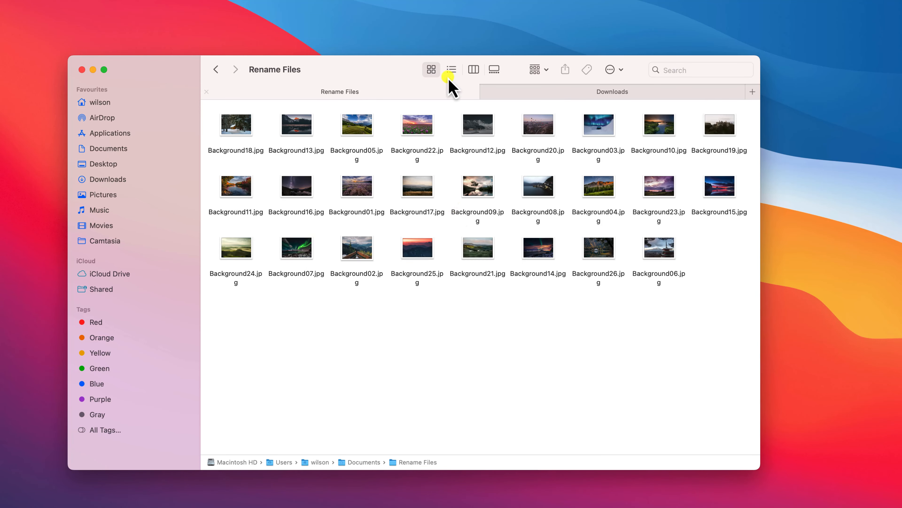
click(450, 69)
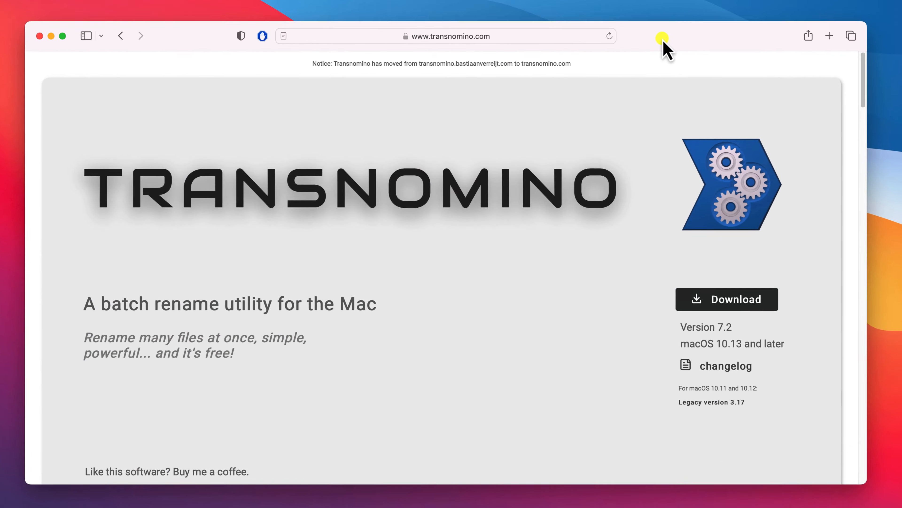
- Download Transnomino from its website in Safari, allowing downloads from the site, and install it in the Applications folder
click(688, 284)
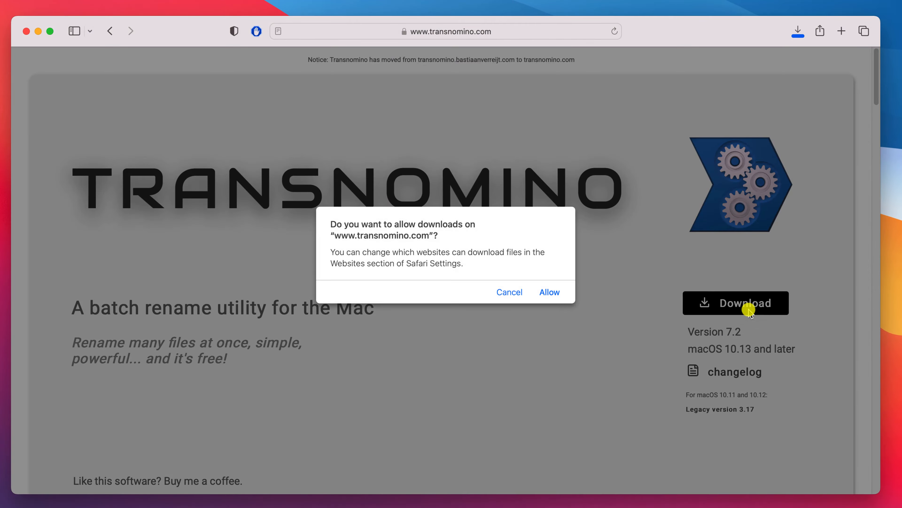
click(559, 293)
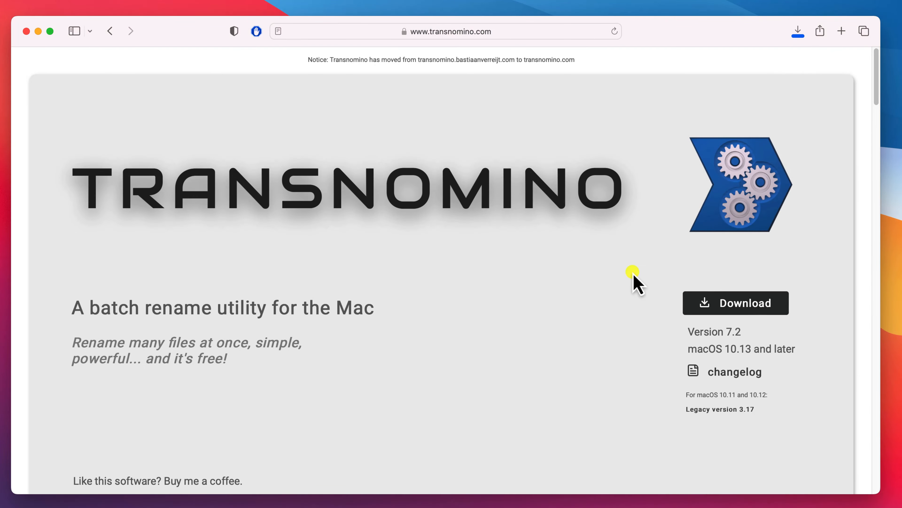
drag(877, 93, 876, 119)
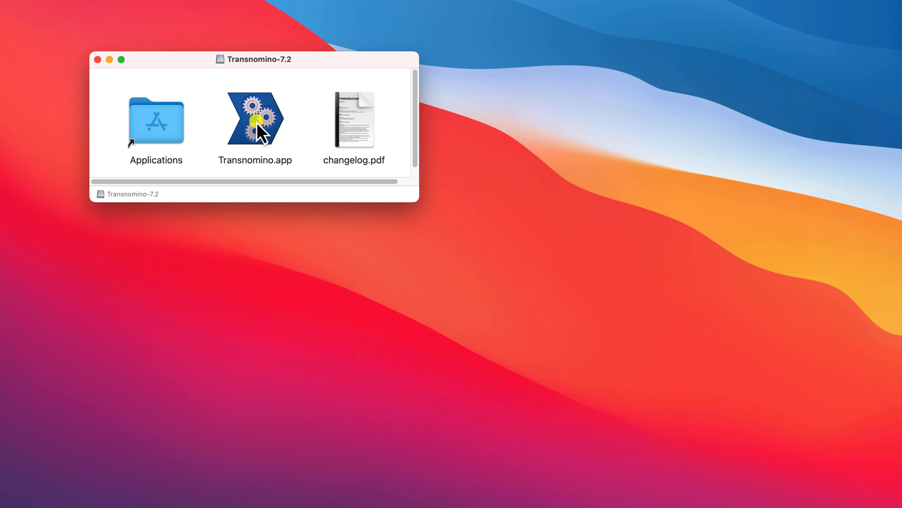
drag(257, 122, 180, 136)
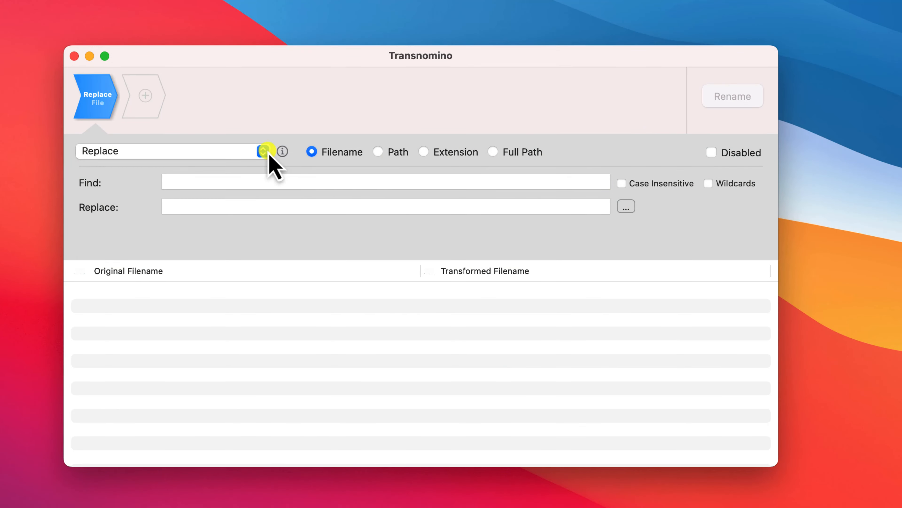
- Review Transnomino's rename operations and try the Path and Extension targets, returning to Filename
click(263, 151)
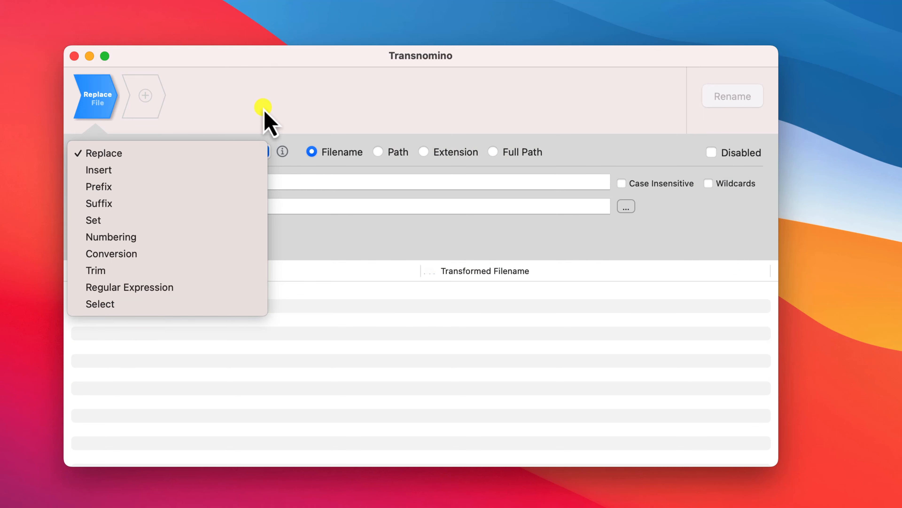
click(264, 117)
click(379, 152)
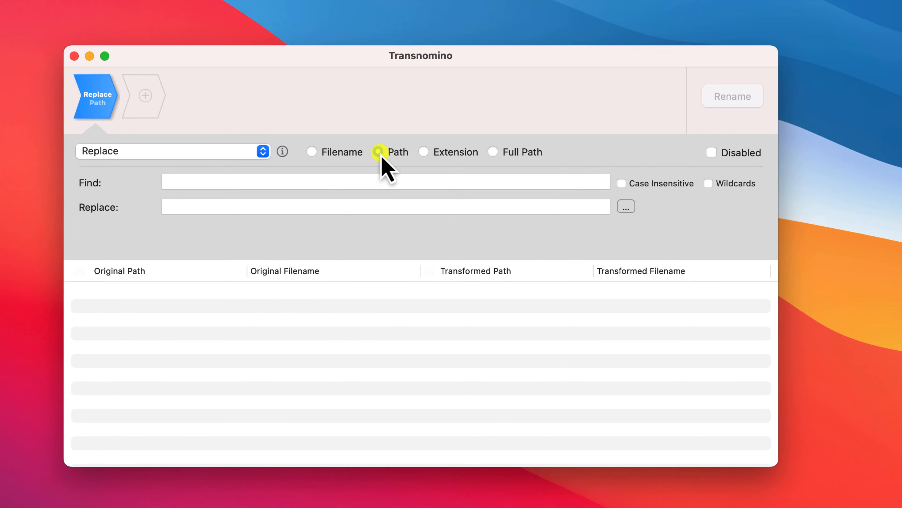
click(425, 152)
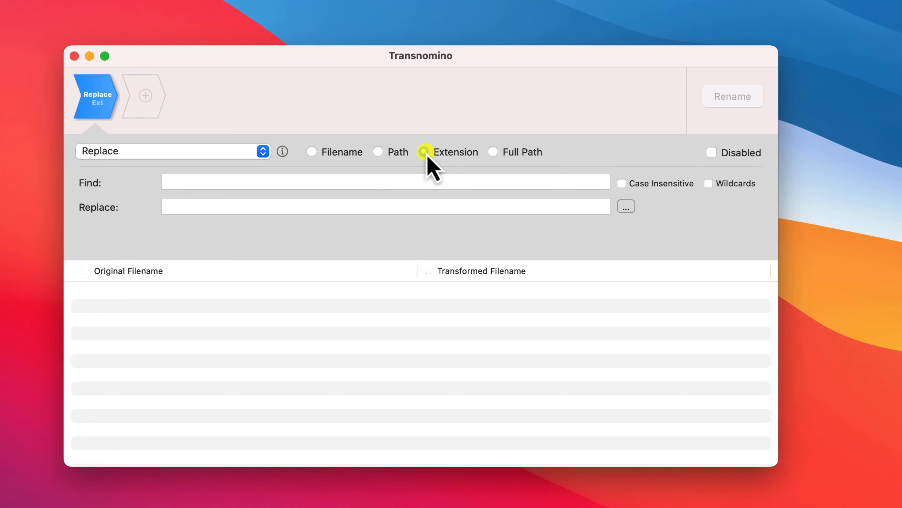
click(311, 151)
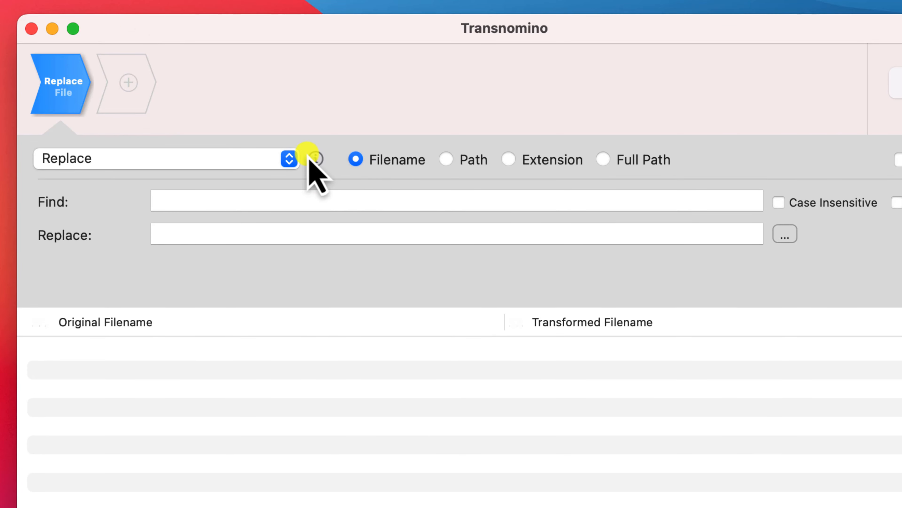
- Set the Transnomino operation to Insert and load all images from Finder's Desktop Backgrounds folder into its file list
click(289, 159)
click(238, 179)
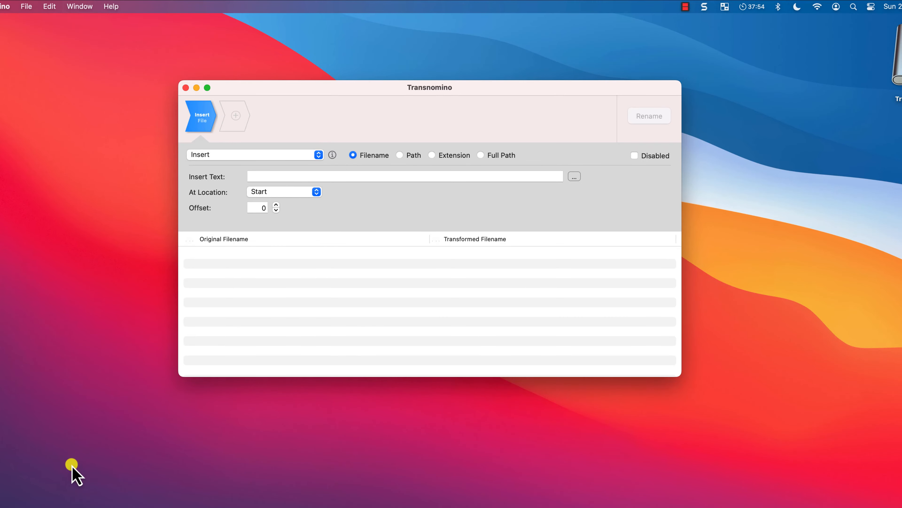
click(89, 505)
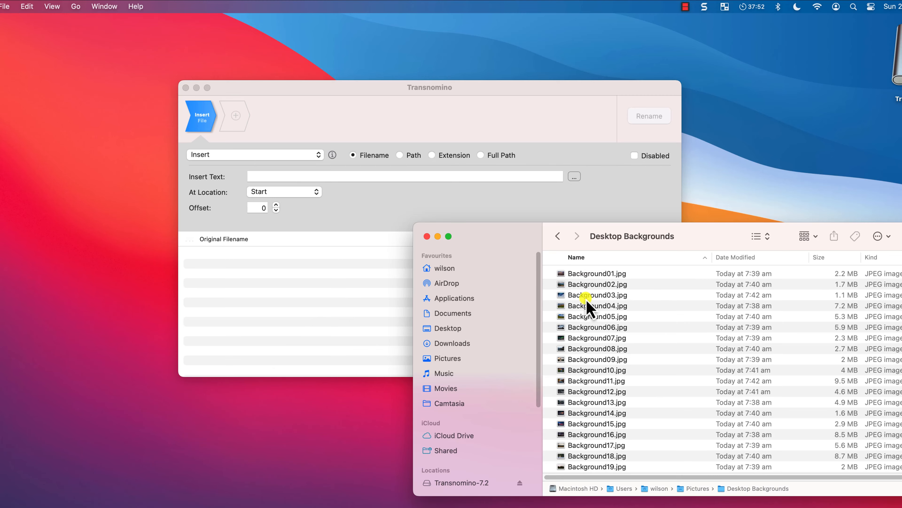
key(super+a)
drag(600, 285, 259, 295)
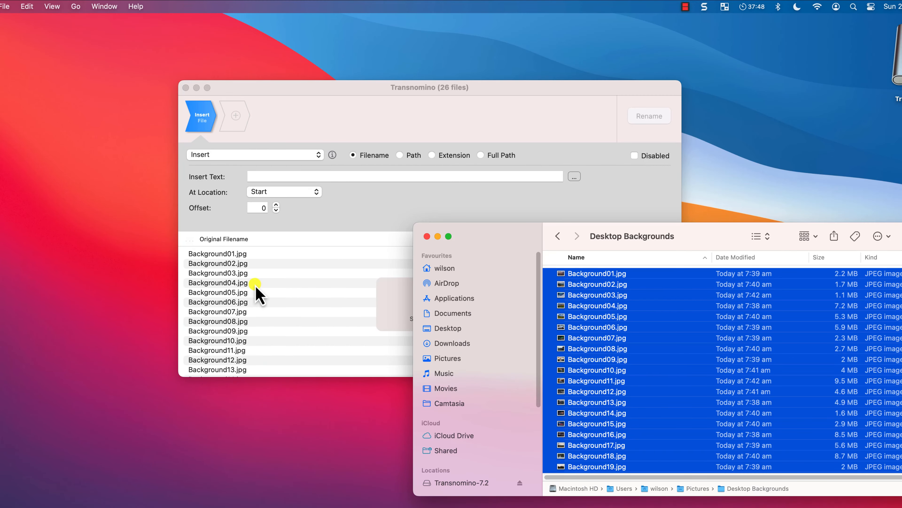
click(438, 236)
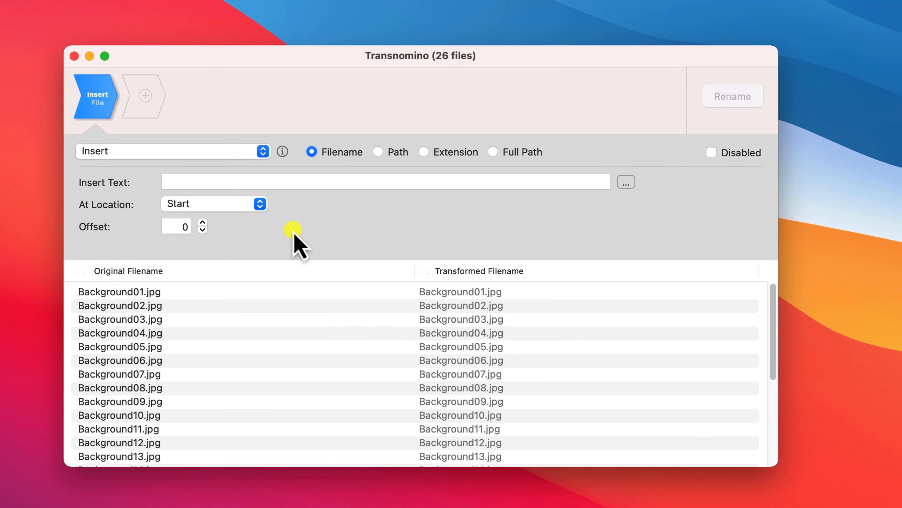
- Insert the text "Picture" with a space on each side at offset 10 from the filename start, and rename all files
click(190, 180)
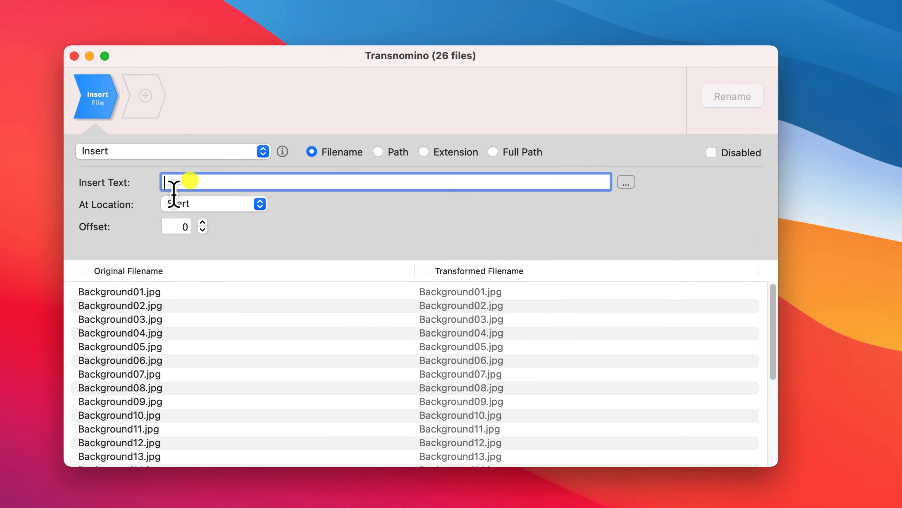
text(Picture)
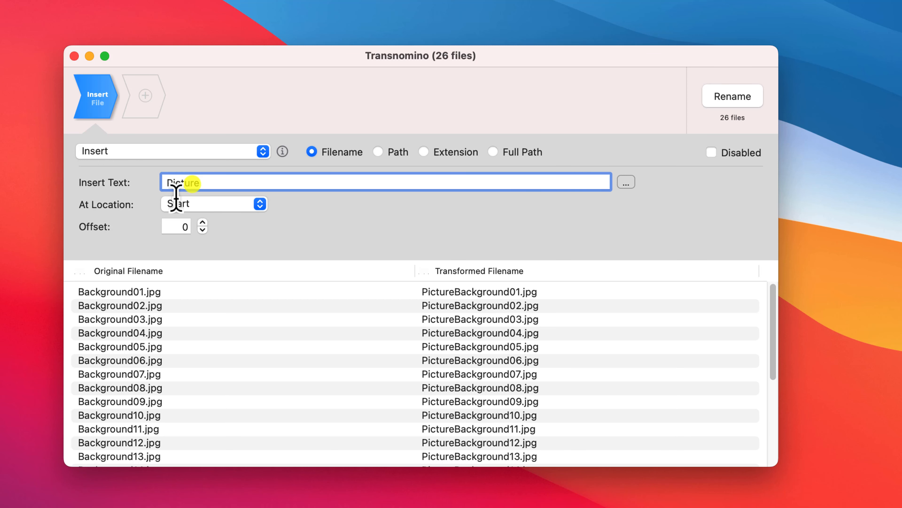
click(178, 227)
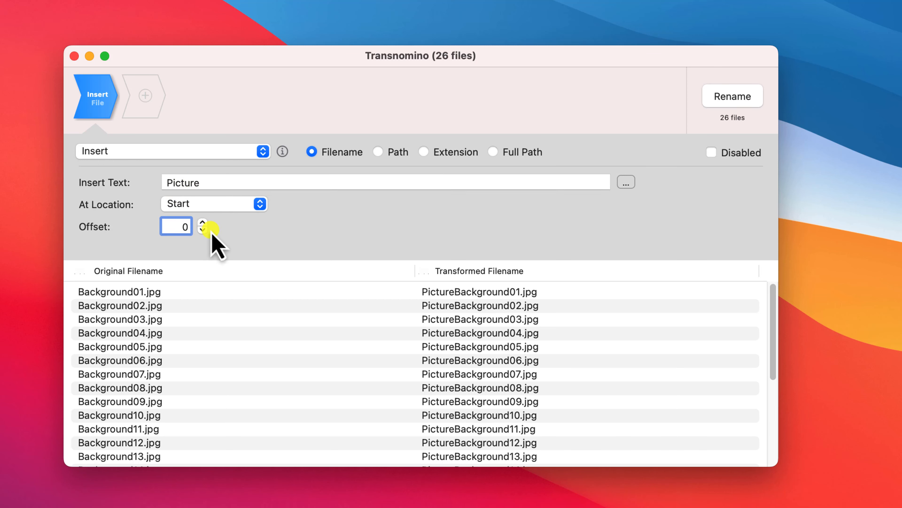
text(1)
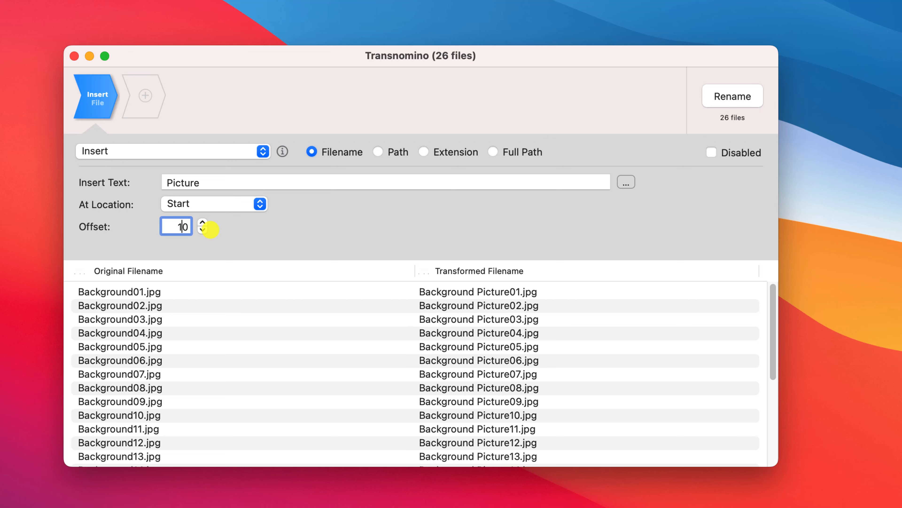
click(212, 180)
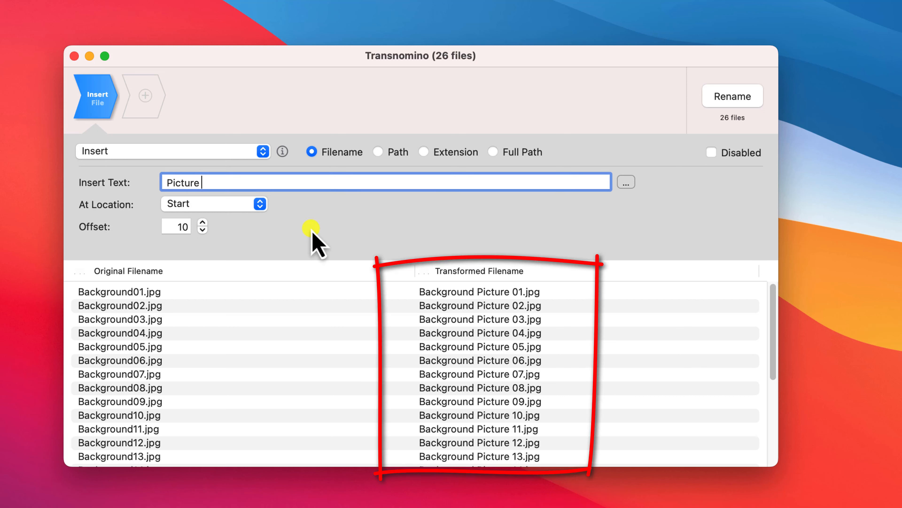
click(721, 100)
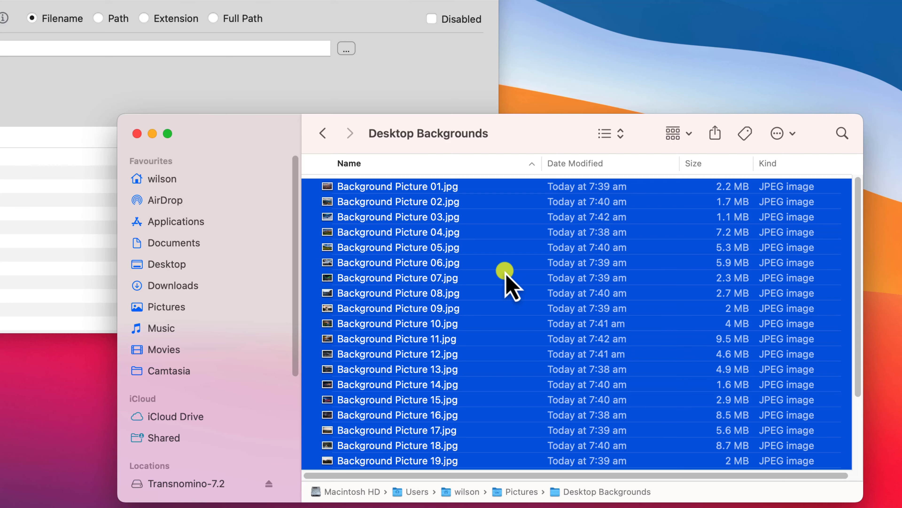
- Check the new file names in the Desktop Backgrounds folder in Finder
click(505, 277)
click(459, 186)
key(Down)
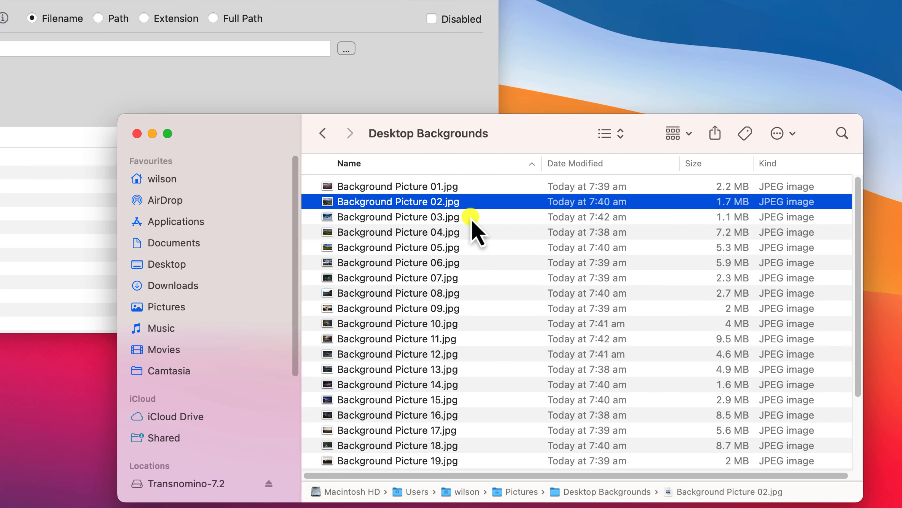